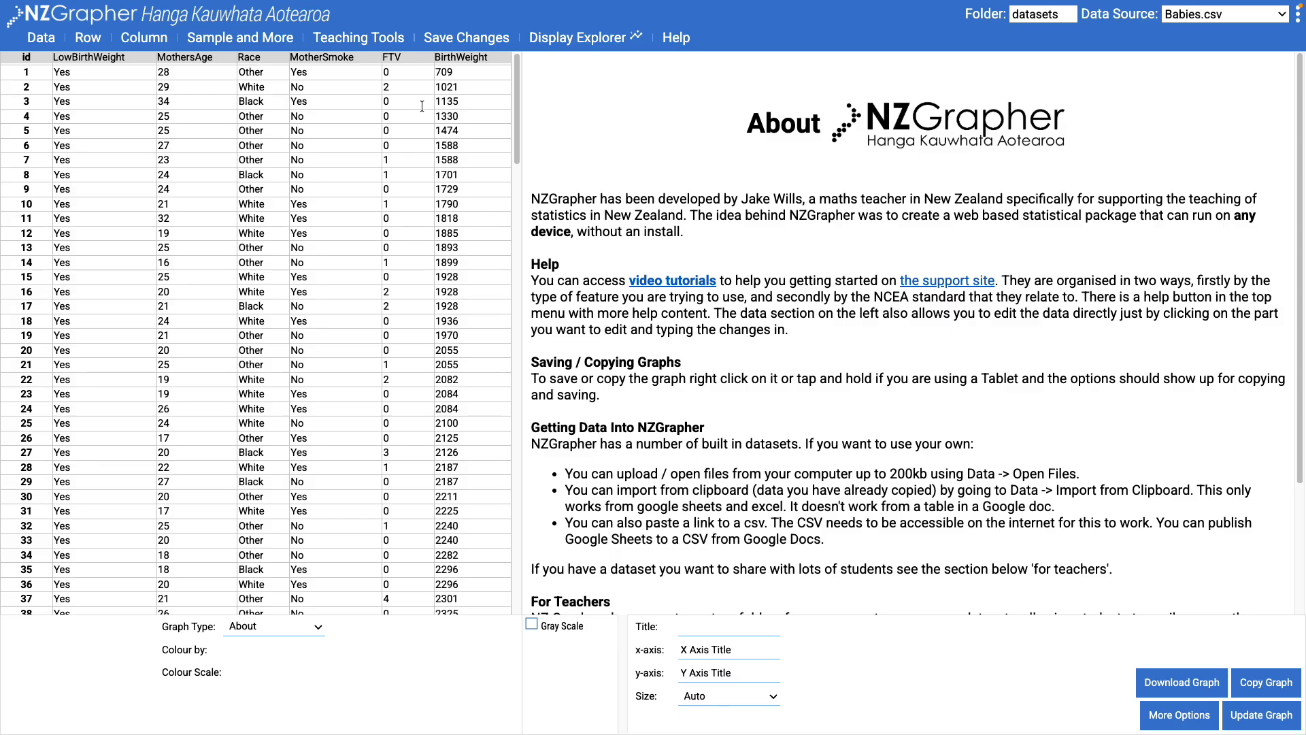
- Show the Teaching Tools menu over the loaded Babies.csv data
click(358, 38)
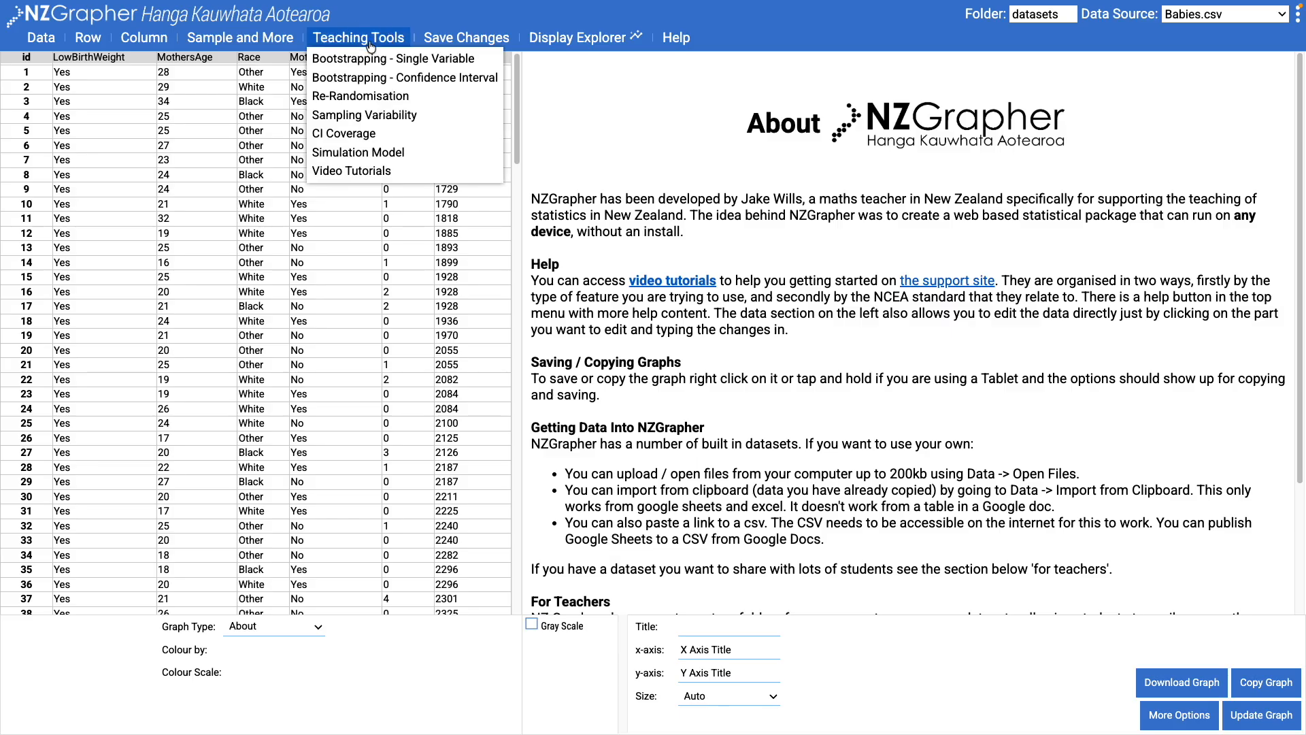
- Start Simulation Model on BirthWeight and run one uniform (709–4990) simulation
click(364, 153)
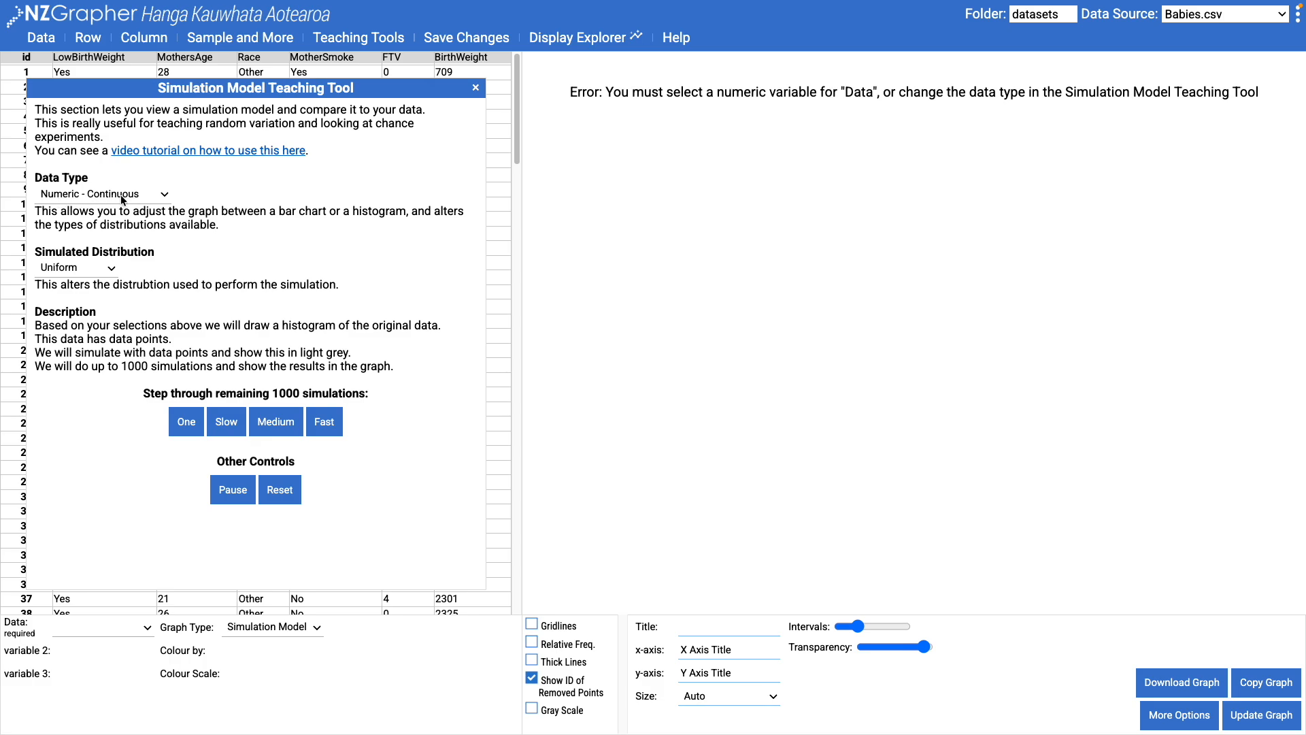
click(84, 630)
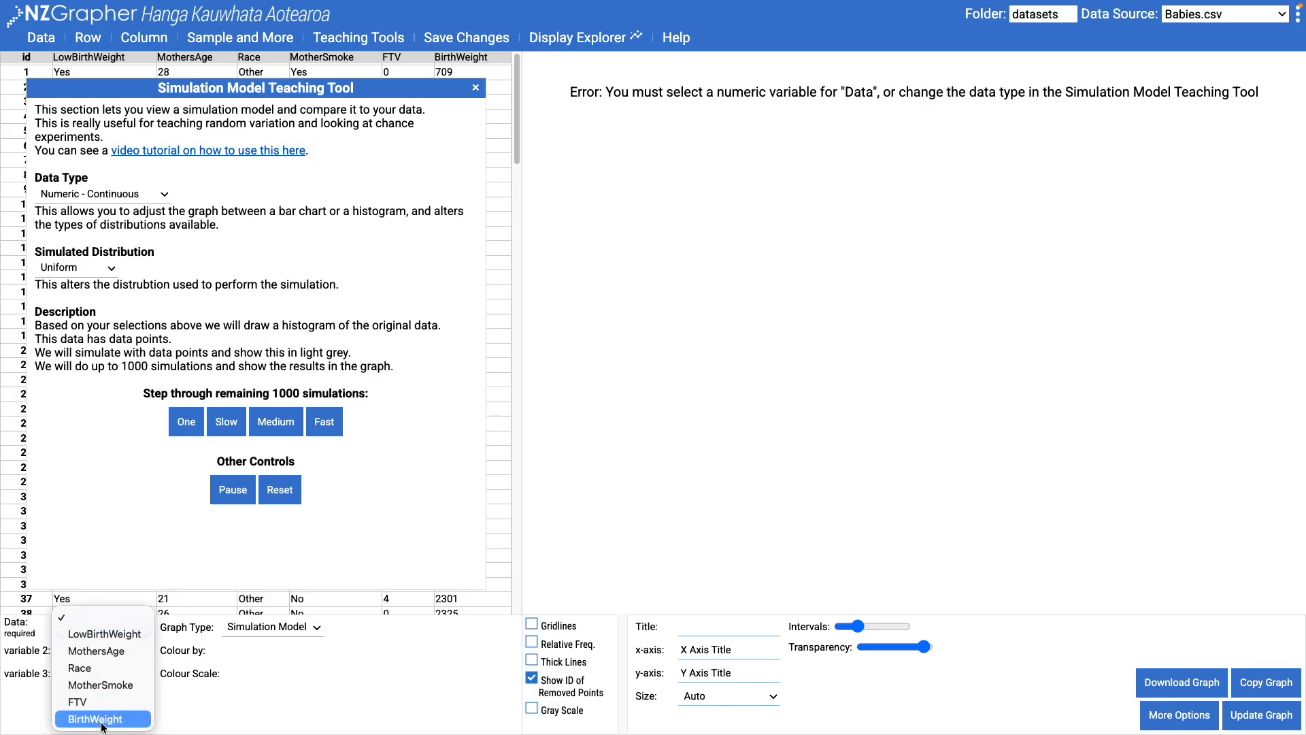
click(89, 718)
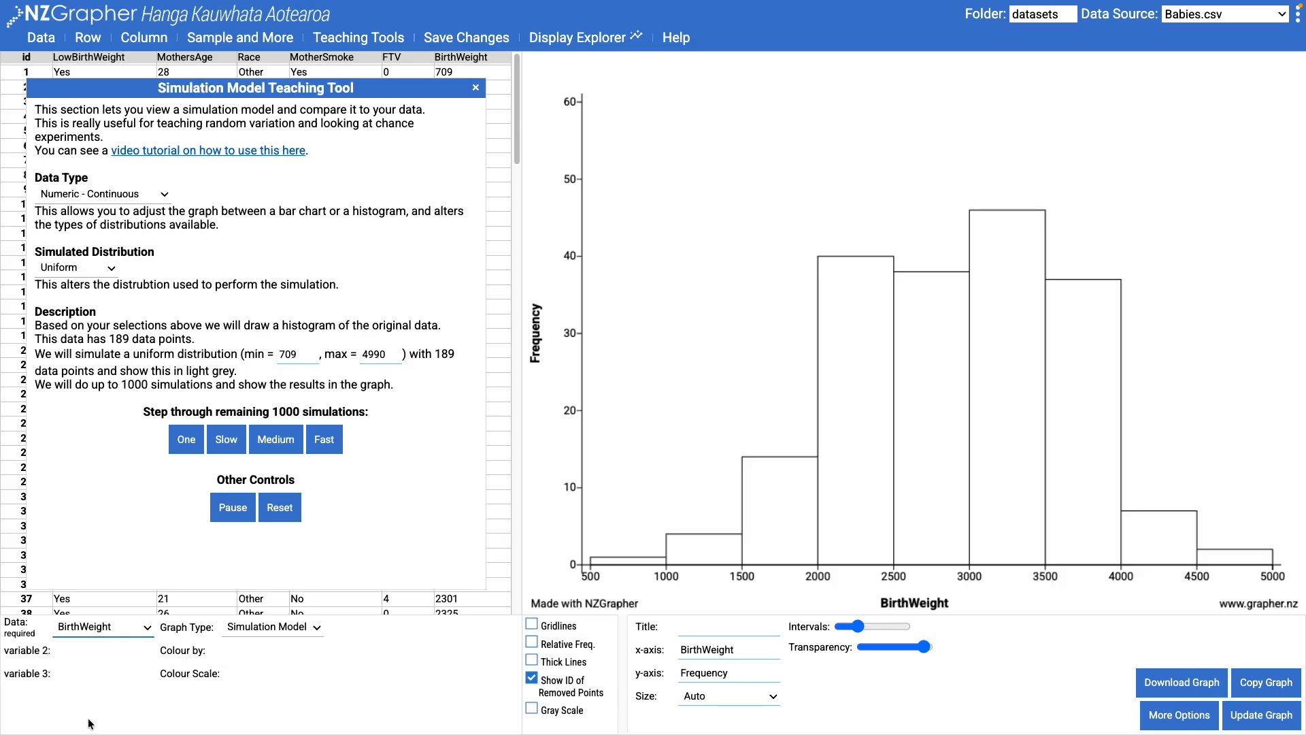
click(185, 444)
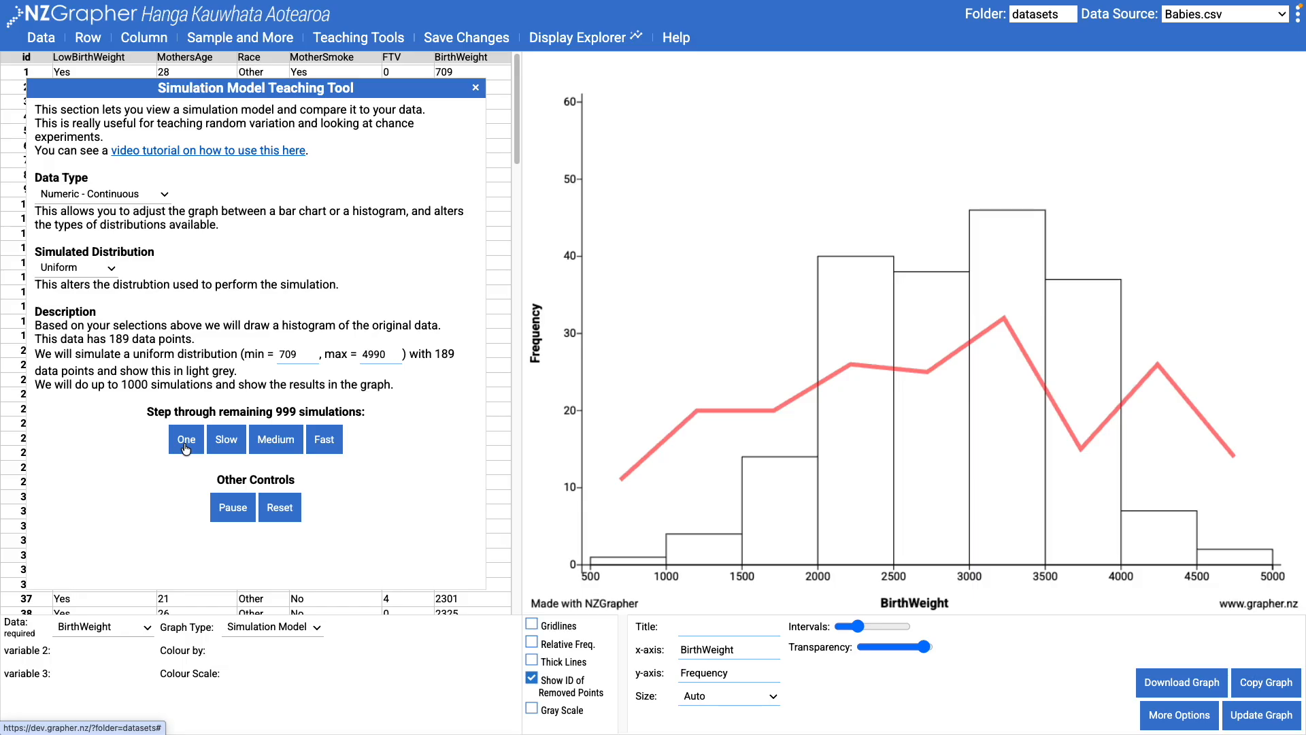
- Step through many more uniform simulations one at a time over the BirthWeight histogram
click(186, 440)
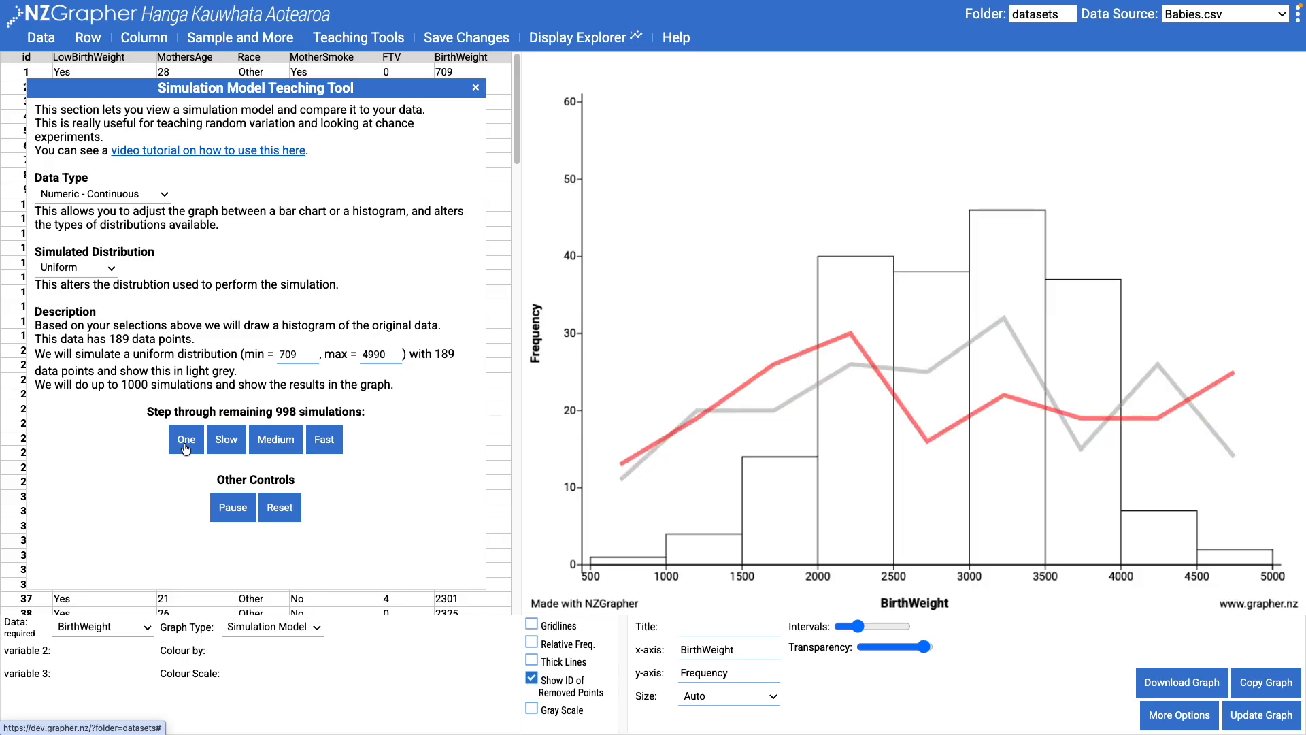
click(185, 444)
click(185, 443)
click(186, 443)
click(185, 444)
click(185, 444)
click(185, 443)
double_click(185, 444)
triple_click(185, 443)
triple_click(185, 444)
triple_click(185, 443)
triple_click(185, 444)
triple_click(185, 444)
triple_click(185, 443)
triple_click(185, 444)
click(186, 448)
click(186, 447)
click(187, 447)
click(187, 447)
click(186, 447)
click(186, 447)
click(187, 447)
click(187, 447)
click(187, 447)
click(186, 447)
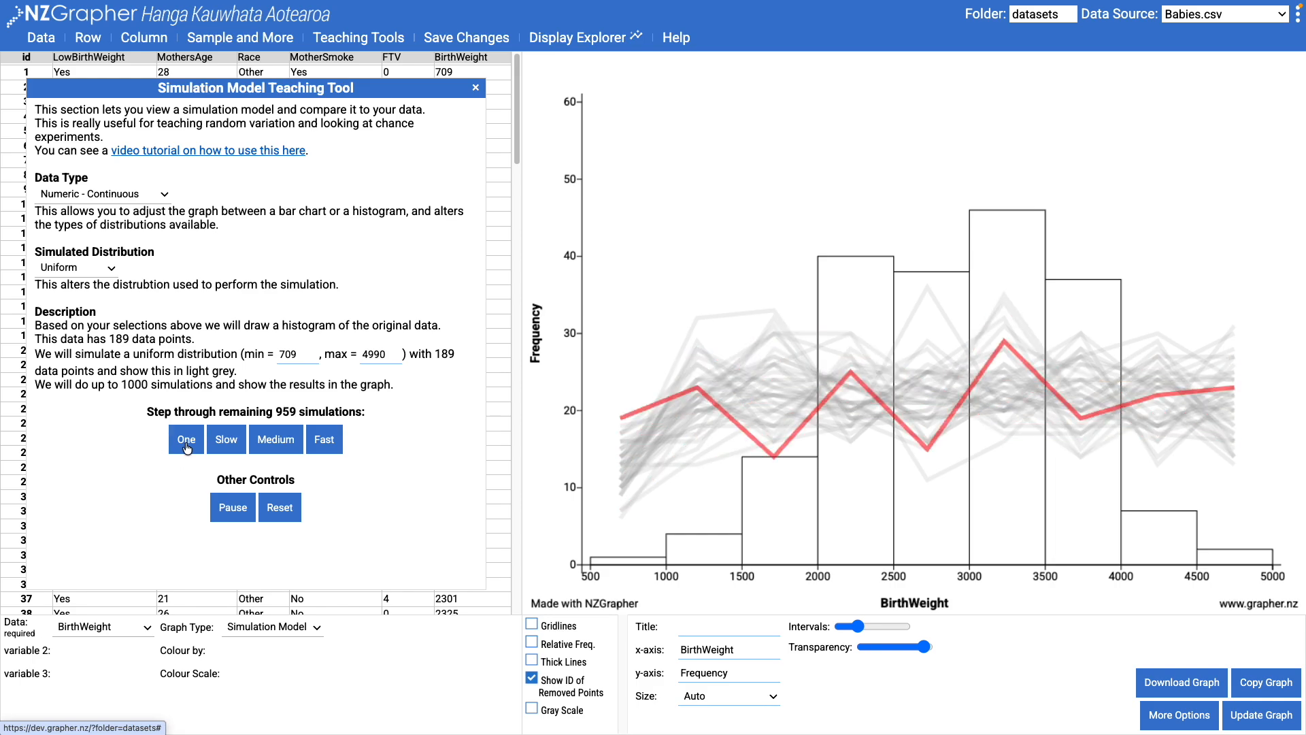
- Finish the remaining uniform simulations at Fast speed, reaching all 1000
click(332, 452)
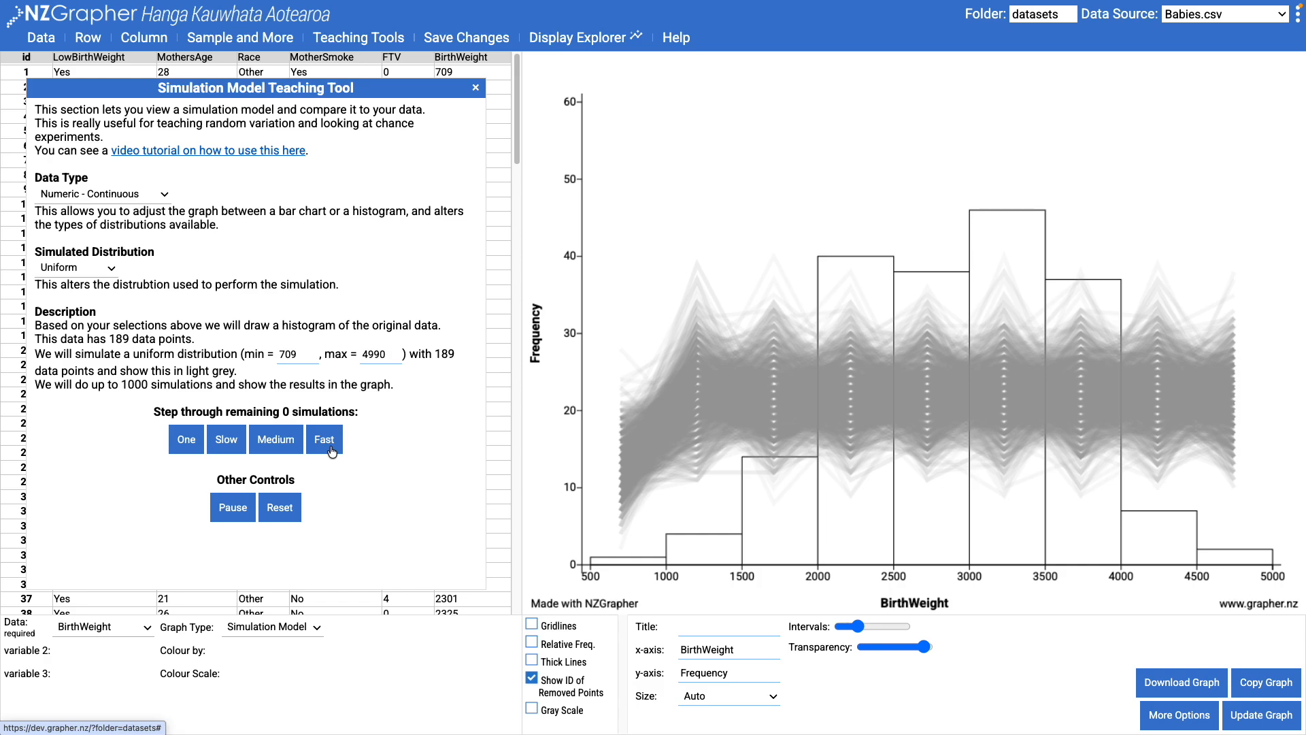
click(87, 271)
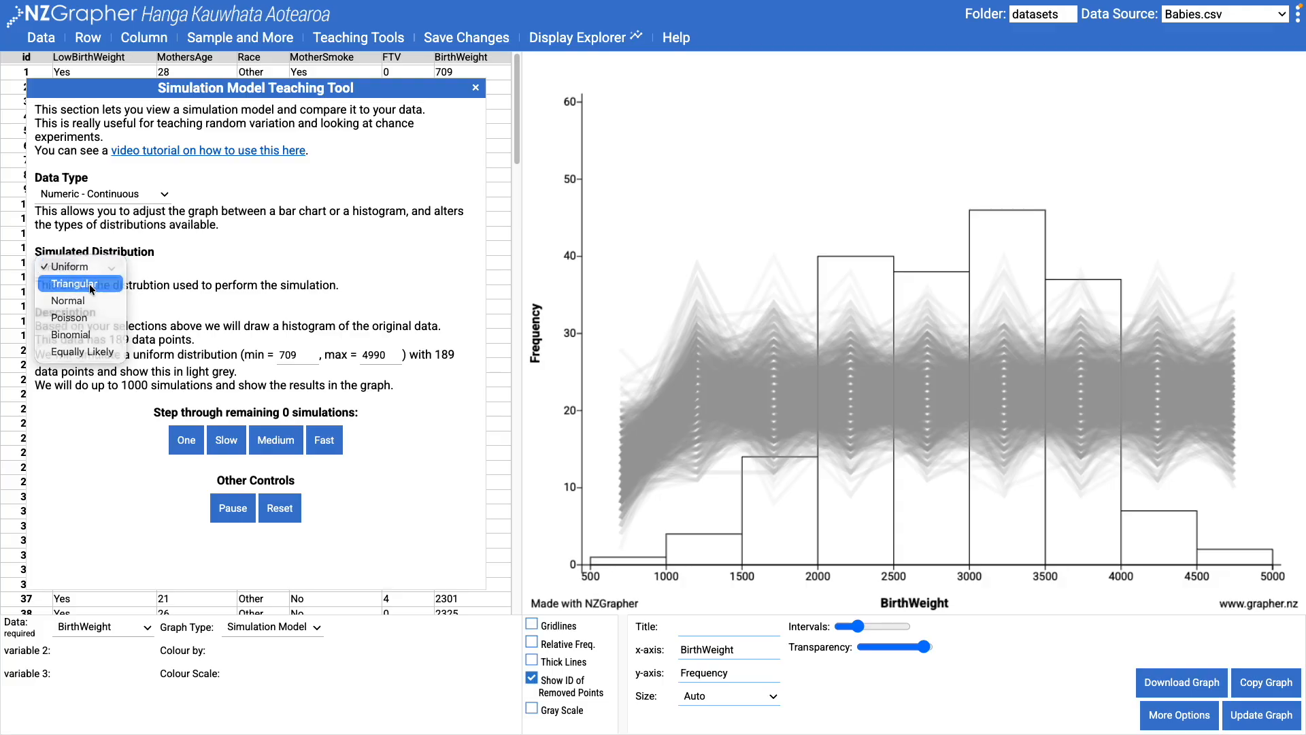
- Switch the model to Triangular (709–4990, mode 3135) and run all 1000 simulations
click(90, 285)
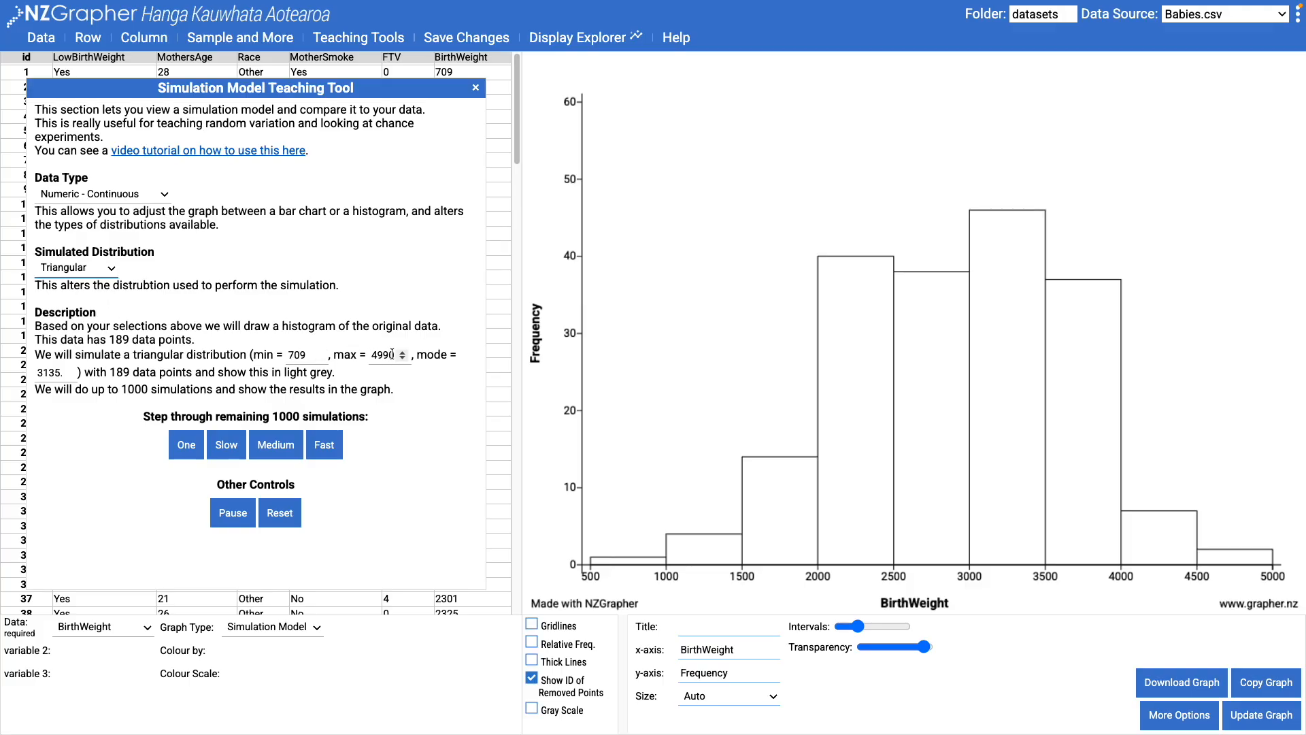
click(332, 453)
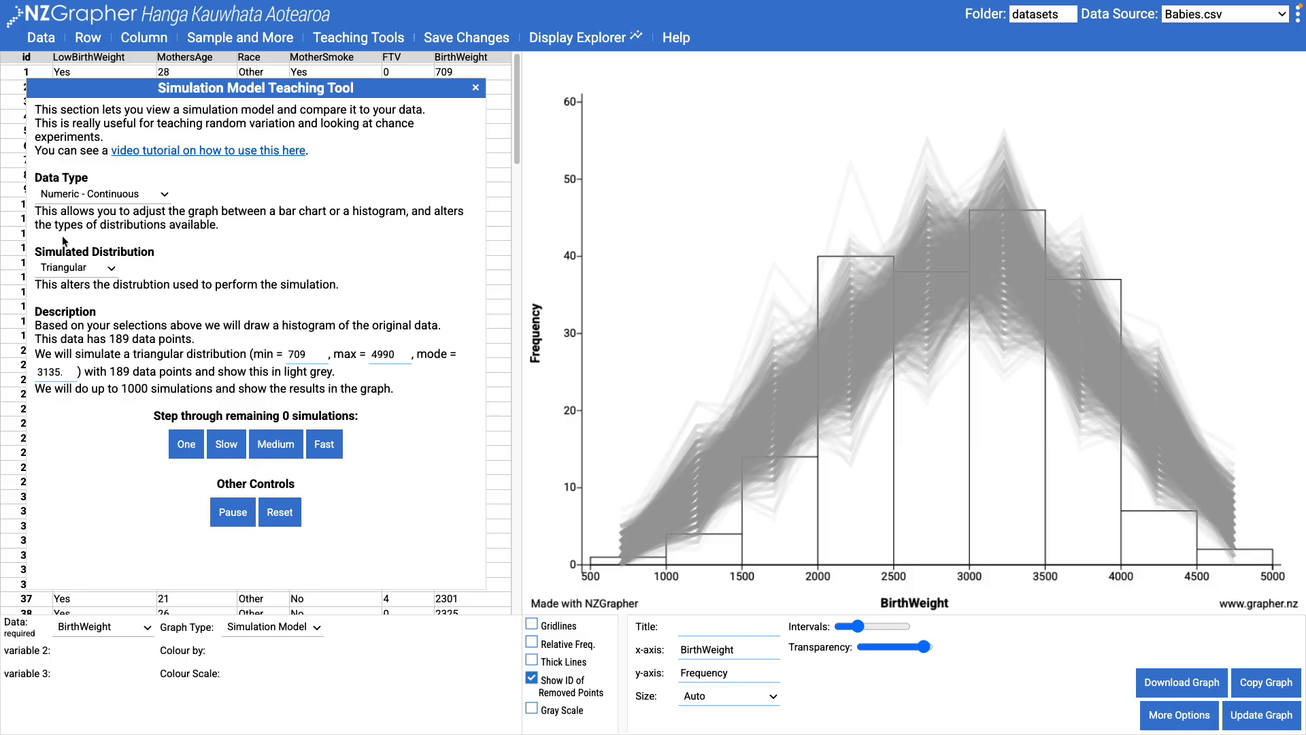
click(62, 270)
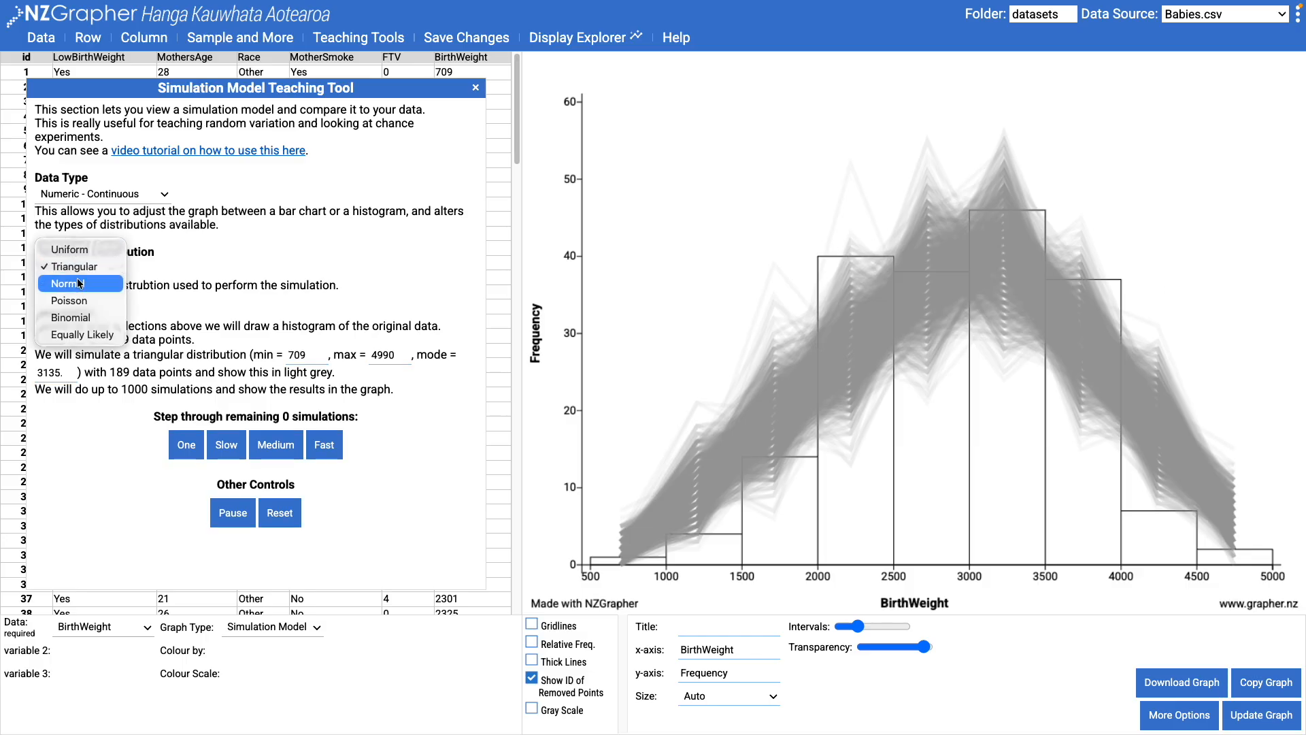
- Switch to Normal (μ = 2944, σ = 729.0) and run all 1000 simulations over BirthWeight
click(79, 283)
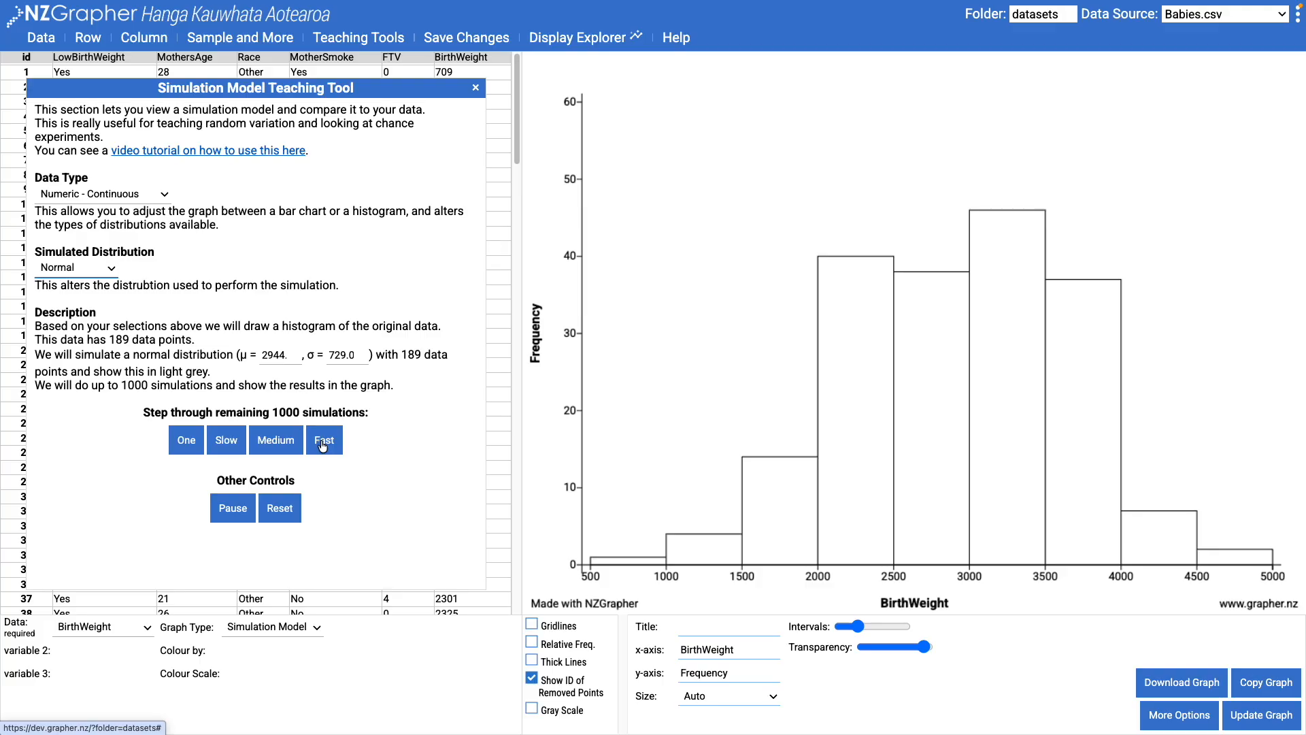
double_click(118, 338)
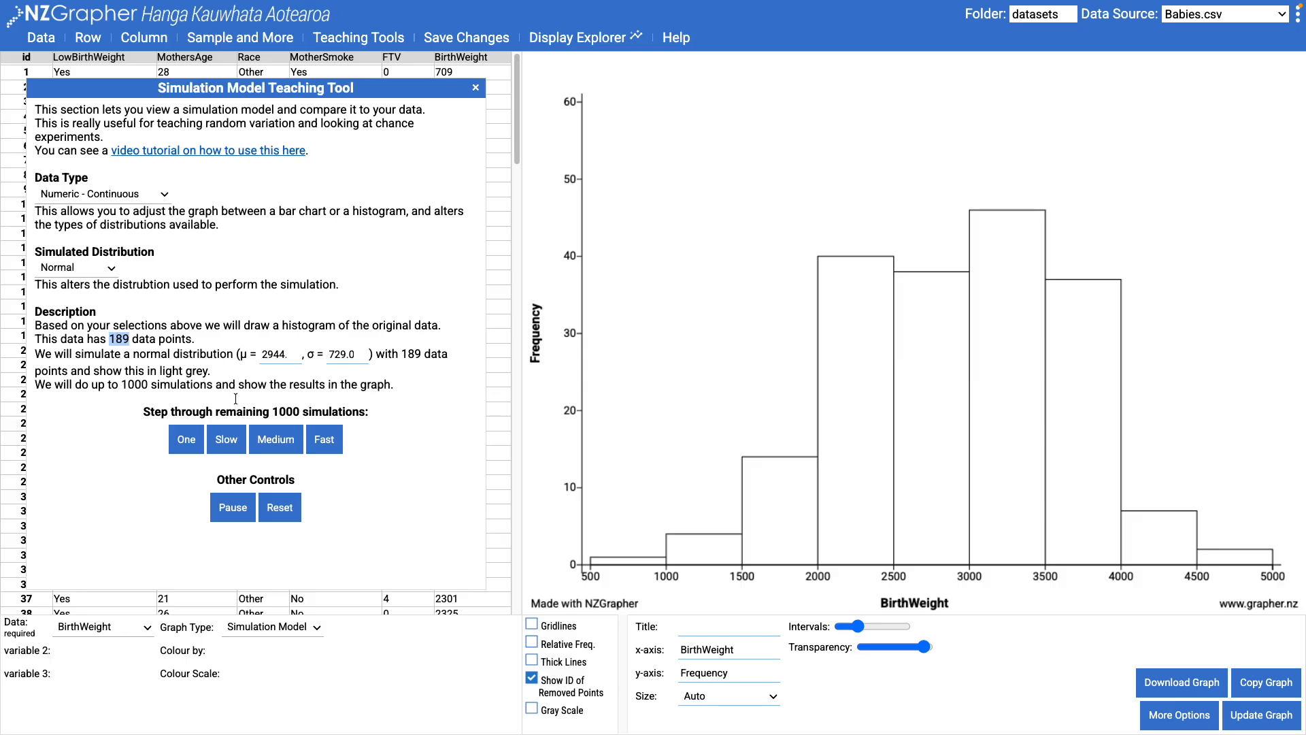
click(185, 441)
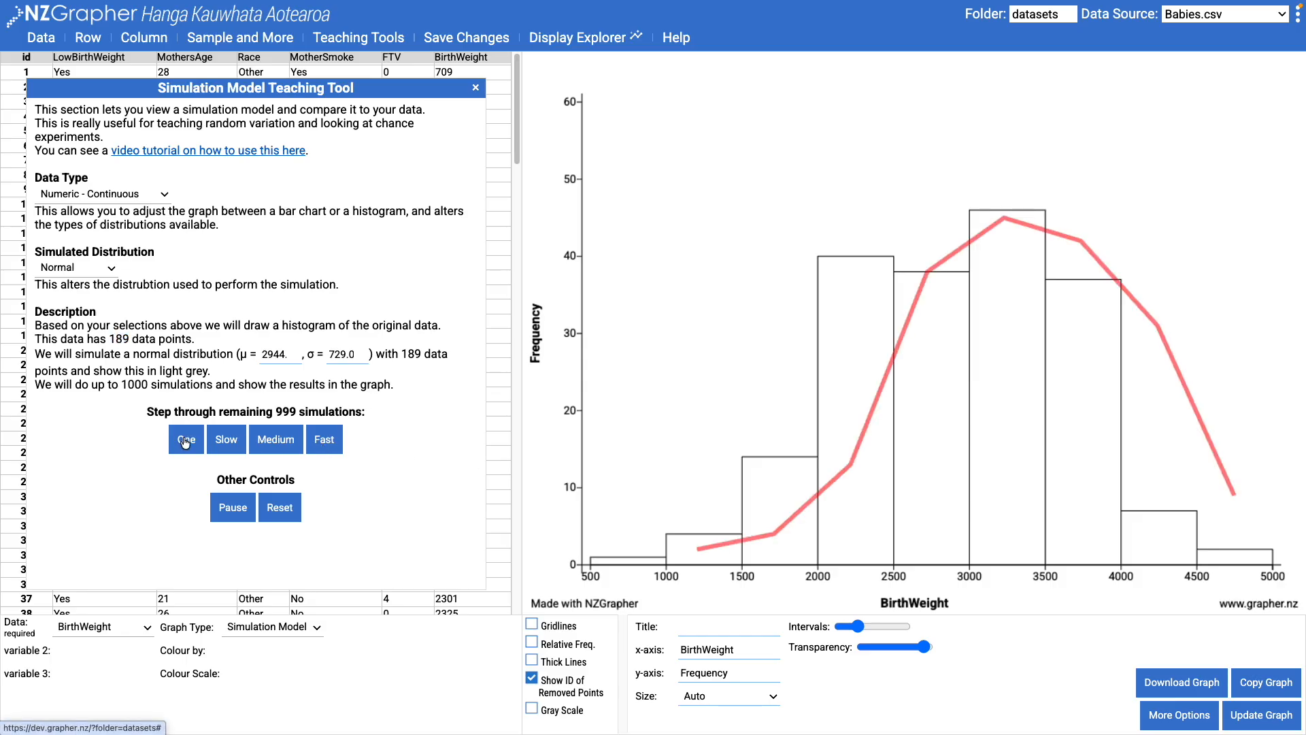
click(185, 441)
click(185, 441)
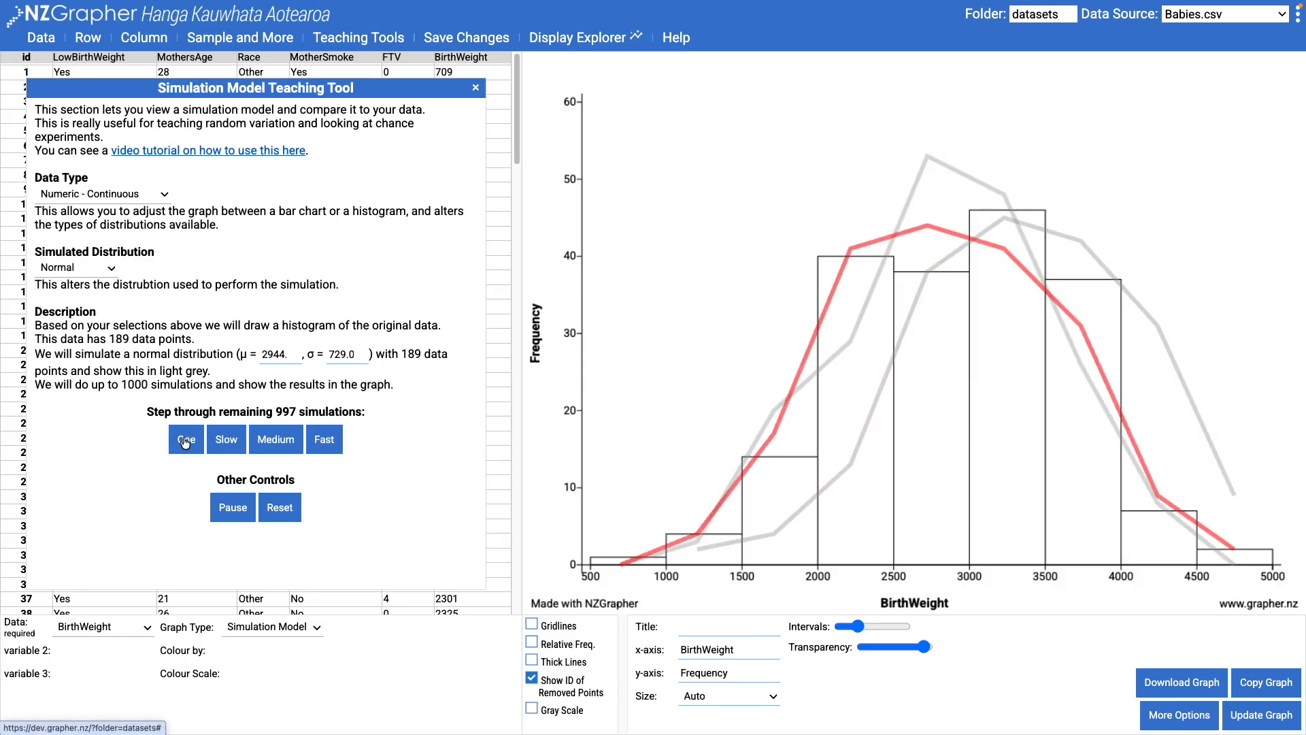
click(320, 444)
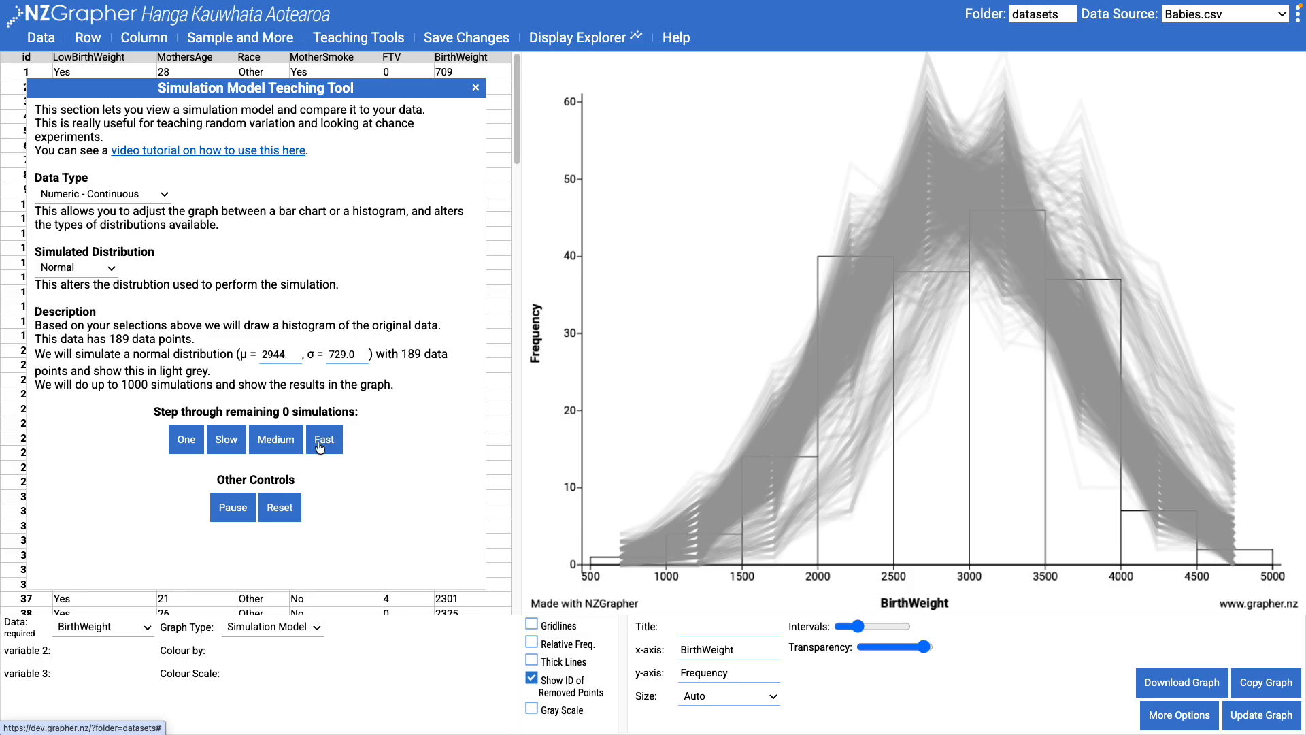
click(100, 198)
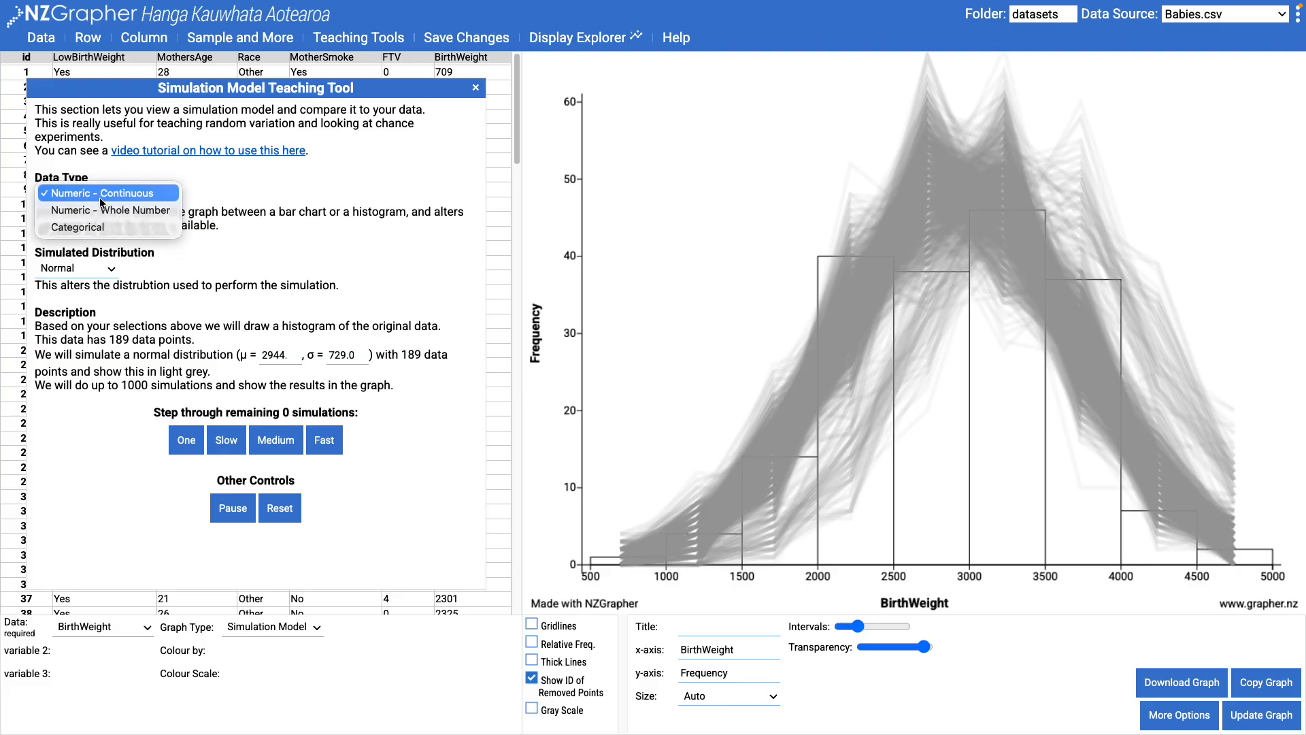
- Graph FTV instead of BirthWeight, treating it as Numeric - Whole Number data
click(98, 633)
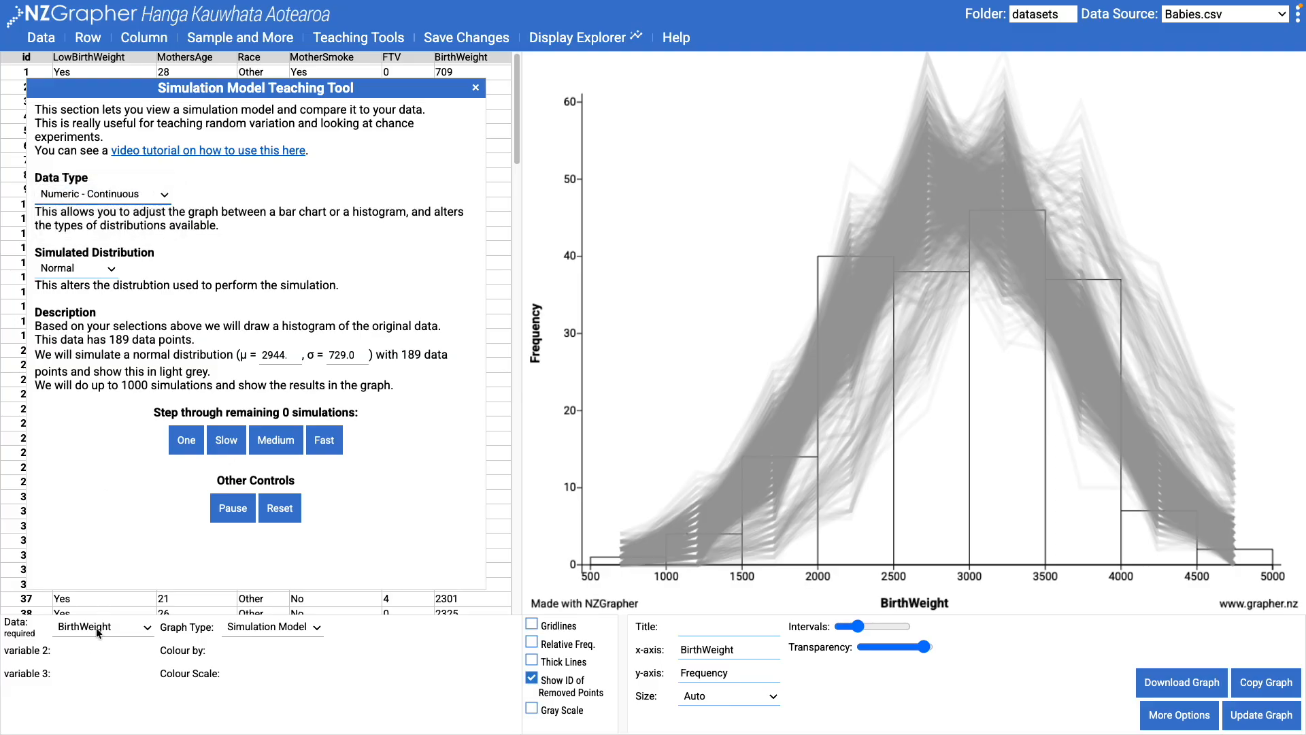
click(98, 629)
click(101, 610)
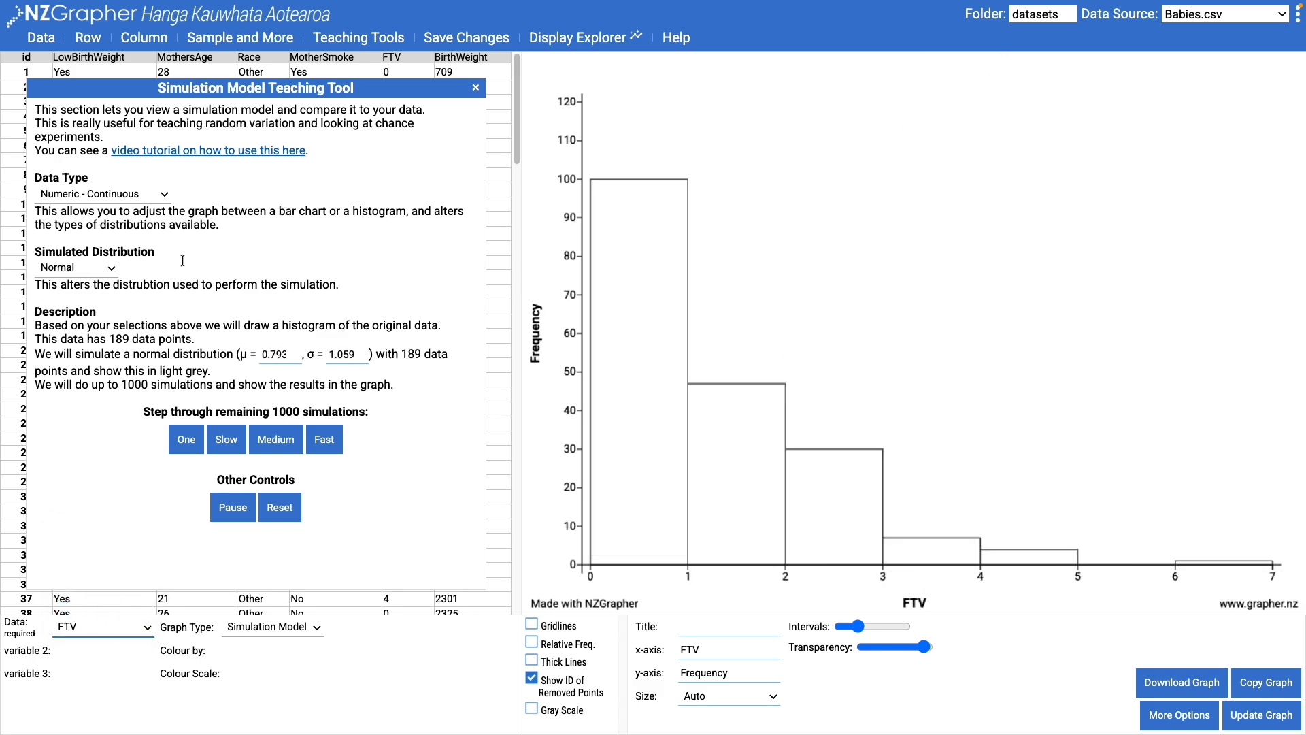
click(124, 198)
click(125, 211)
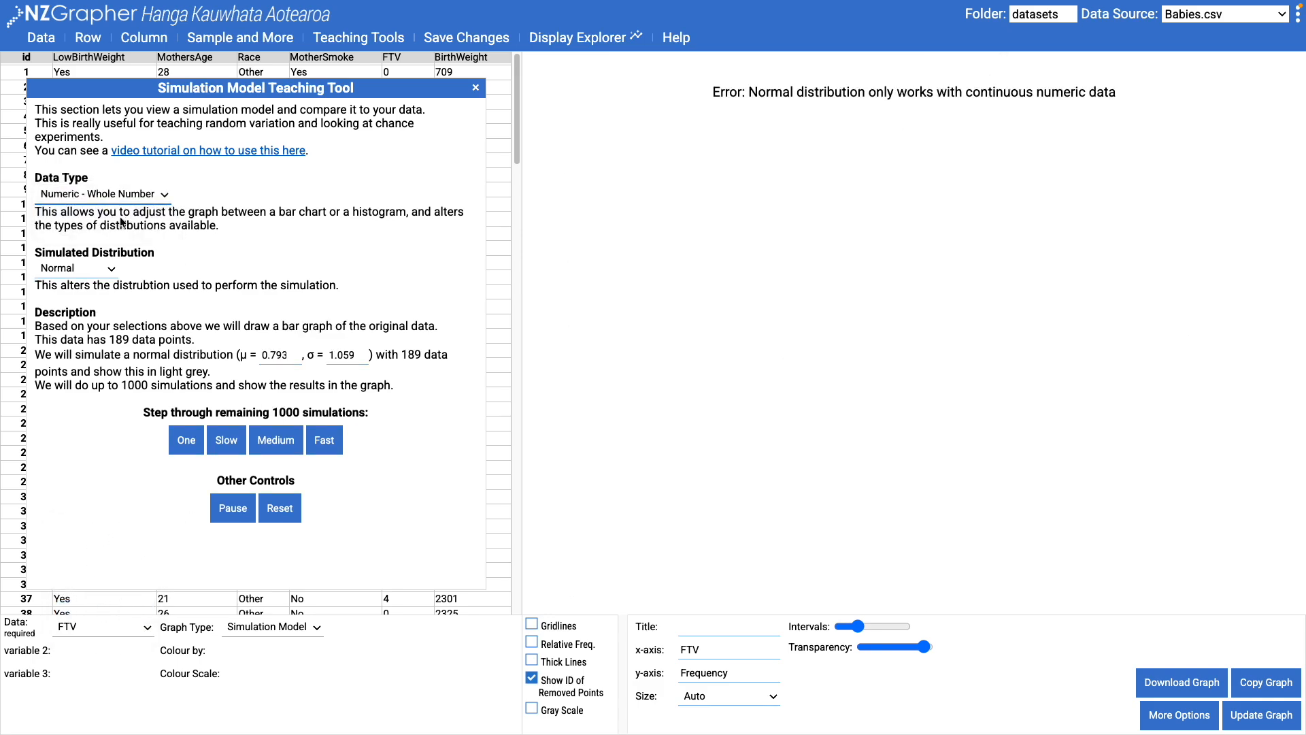
- Simulate a Poisson model (λ = 0.793) and run all 1000 simulations over FTV
click(85, 269)
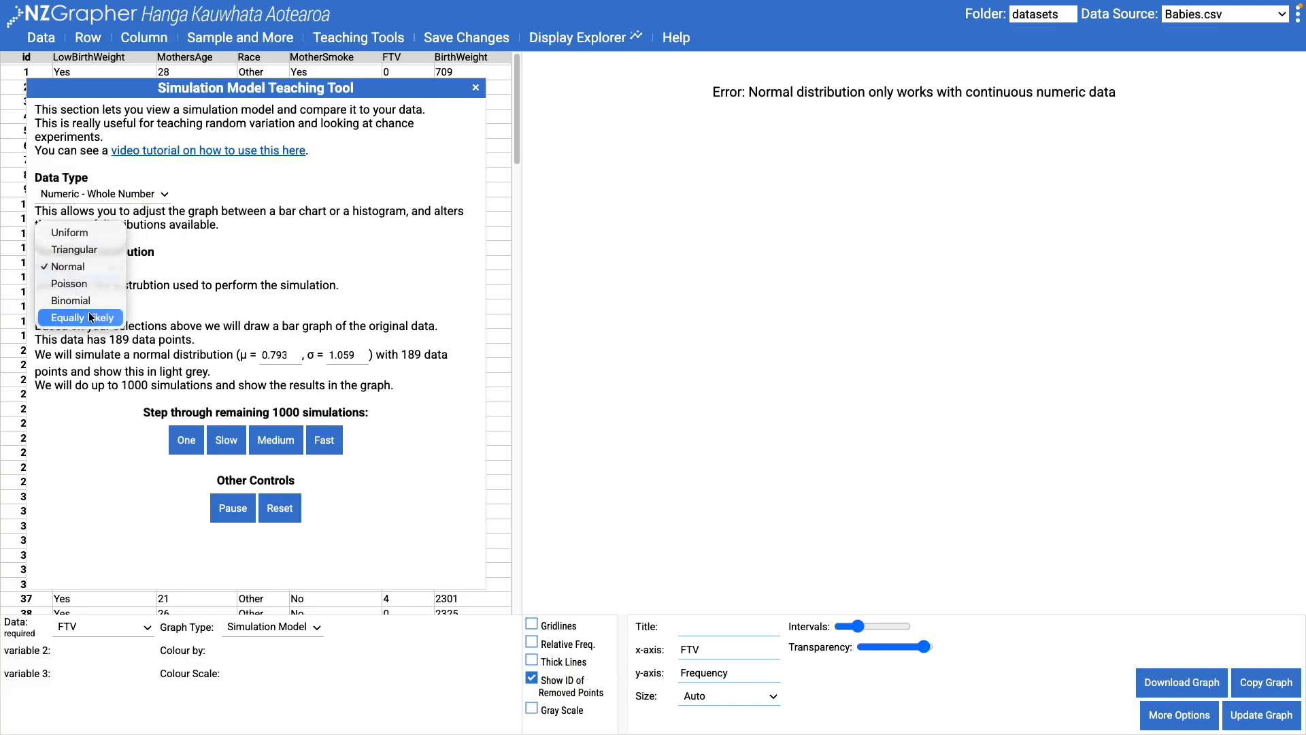
click(84, 291)
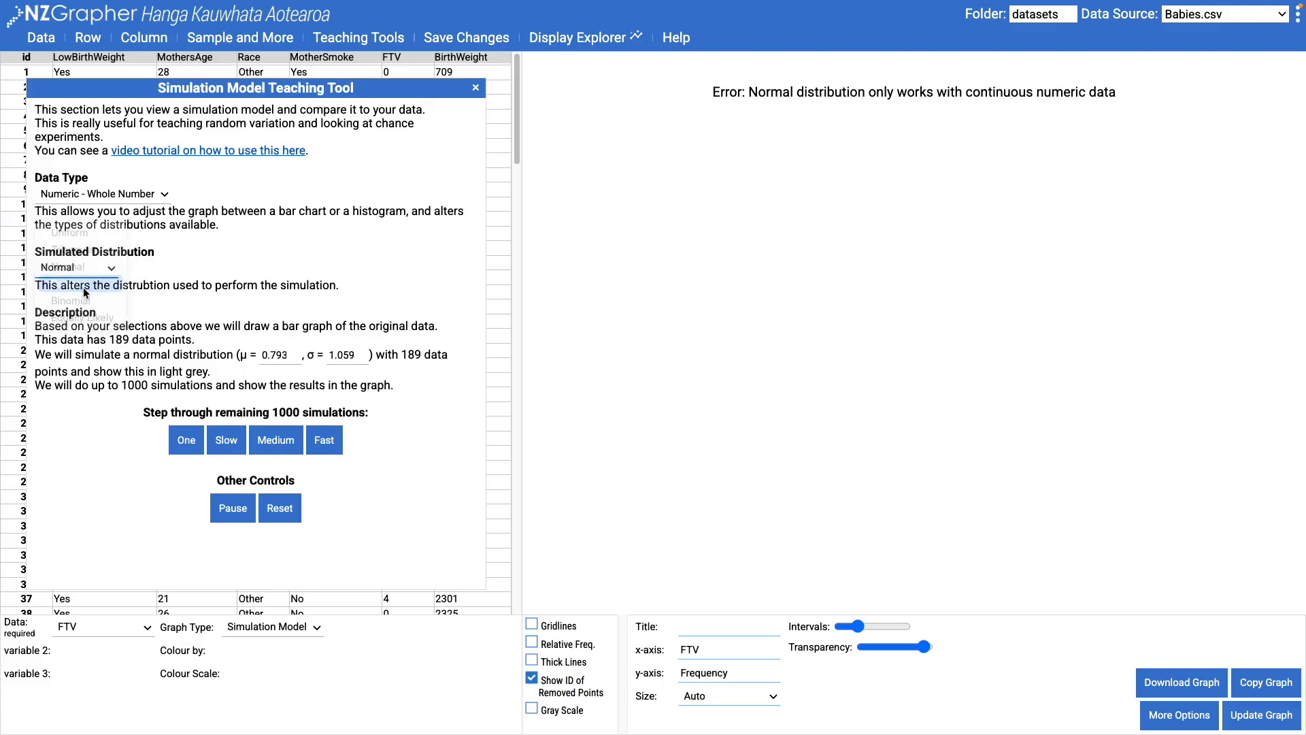
click(193, 443)
click(326, 446)
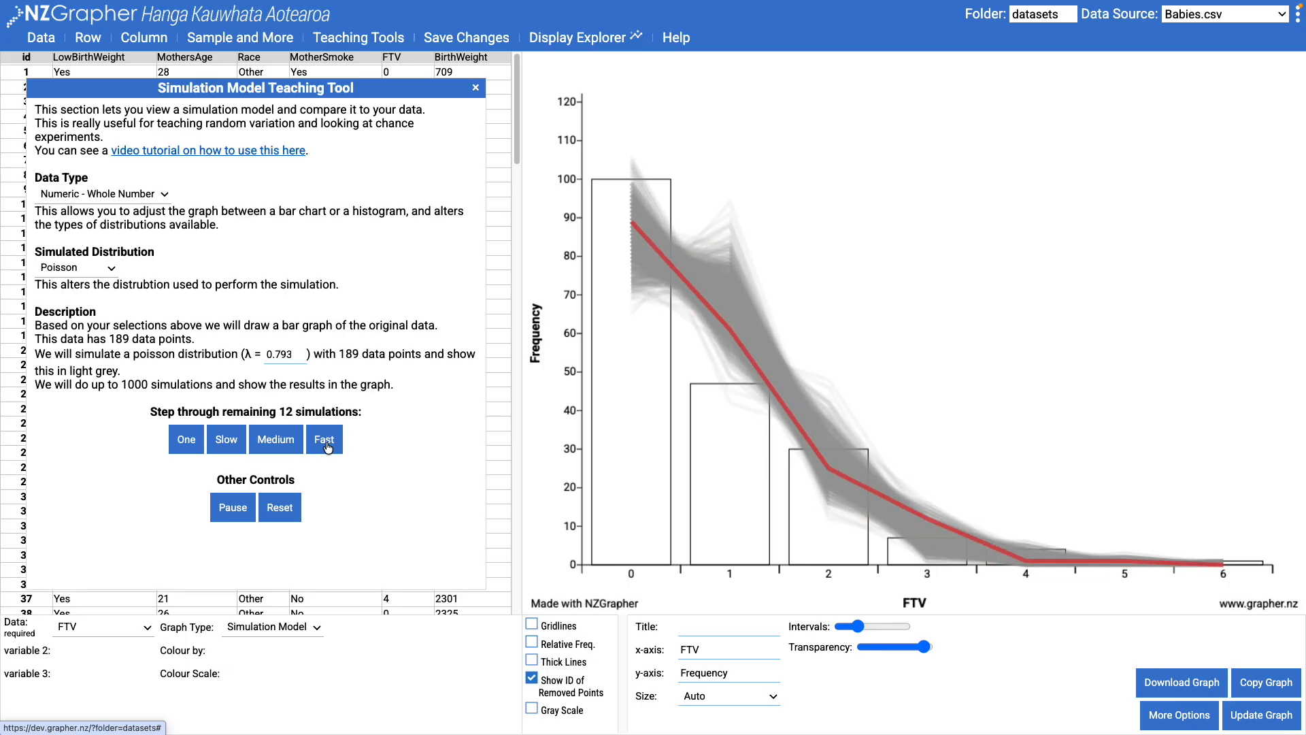
click(77, 268)
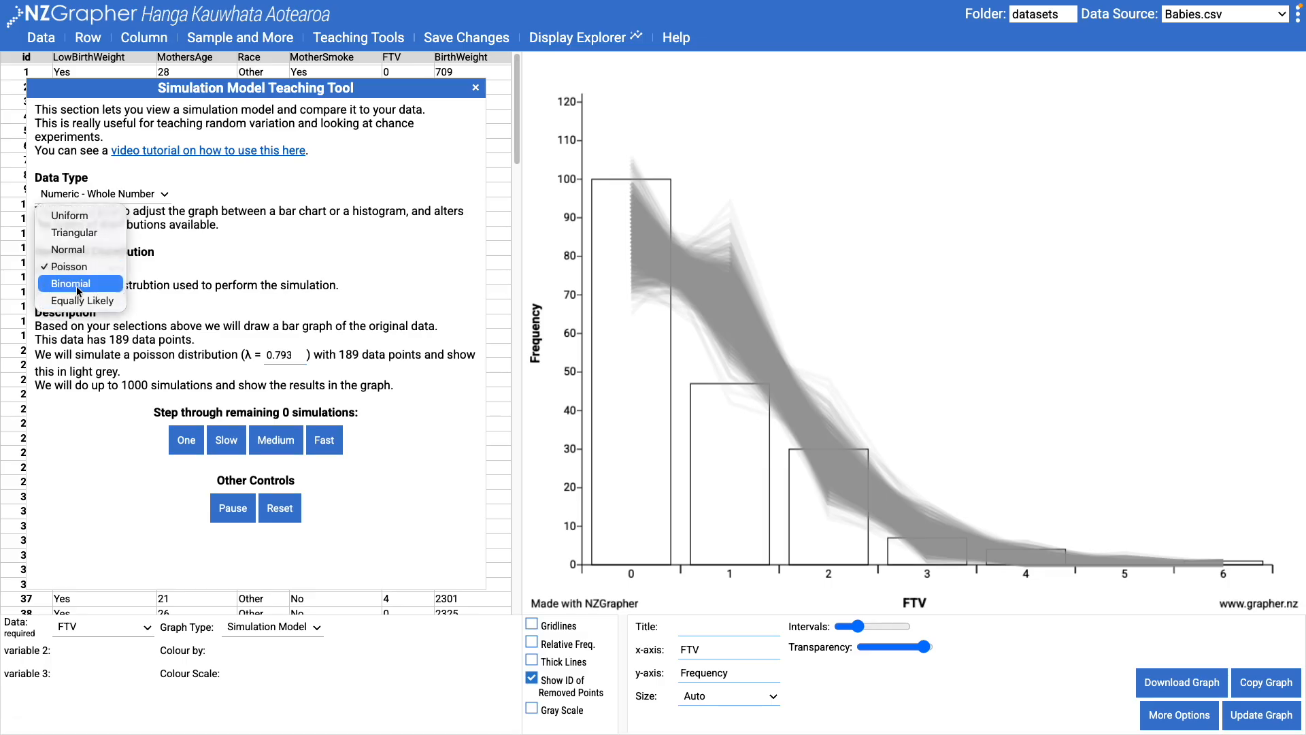
- Switch the FTV model to Binomial (n = 6, p = 0.132) and run all simulations
click(76, 283)
click(323, 439)
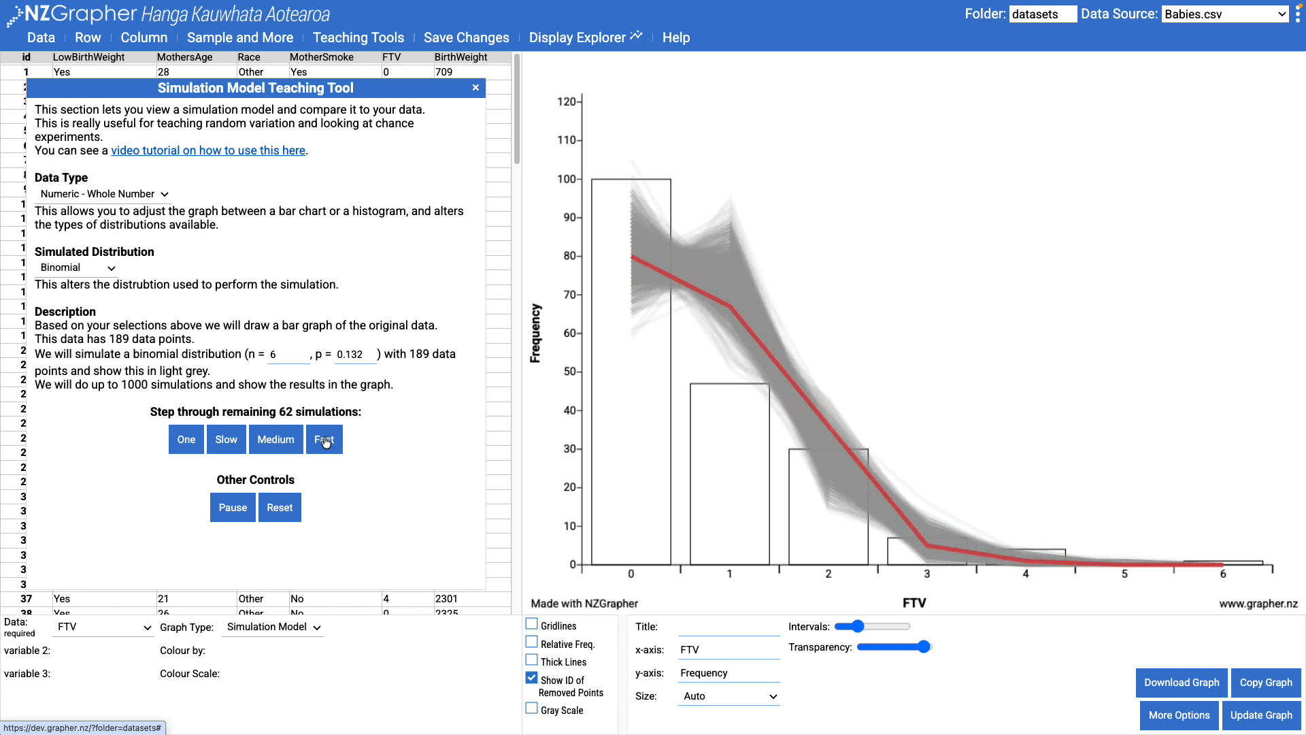
click(78, 272)
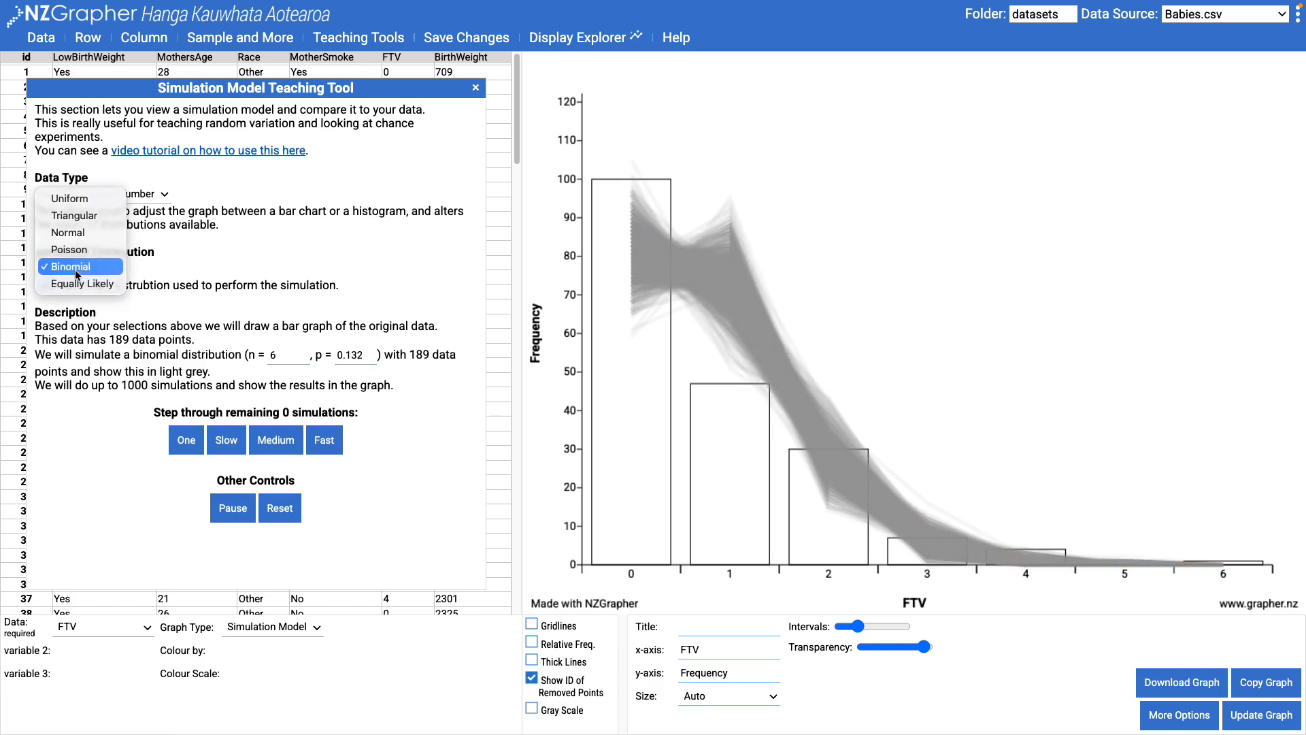
- Compare FTV with Equally Likely simulations, running them all at Fast speed
click(78, 283)
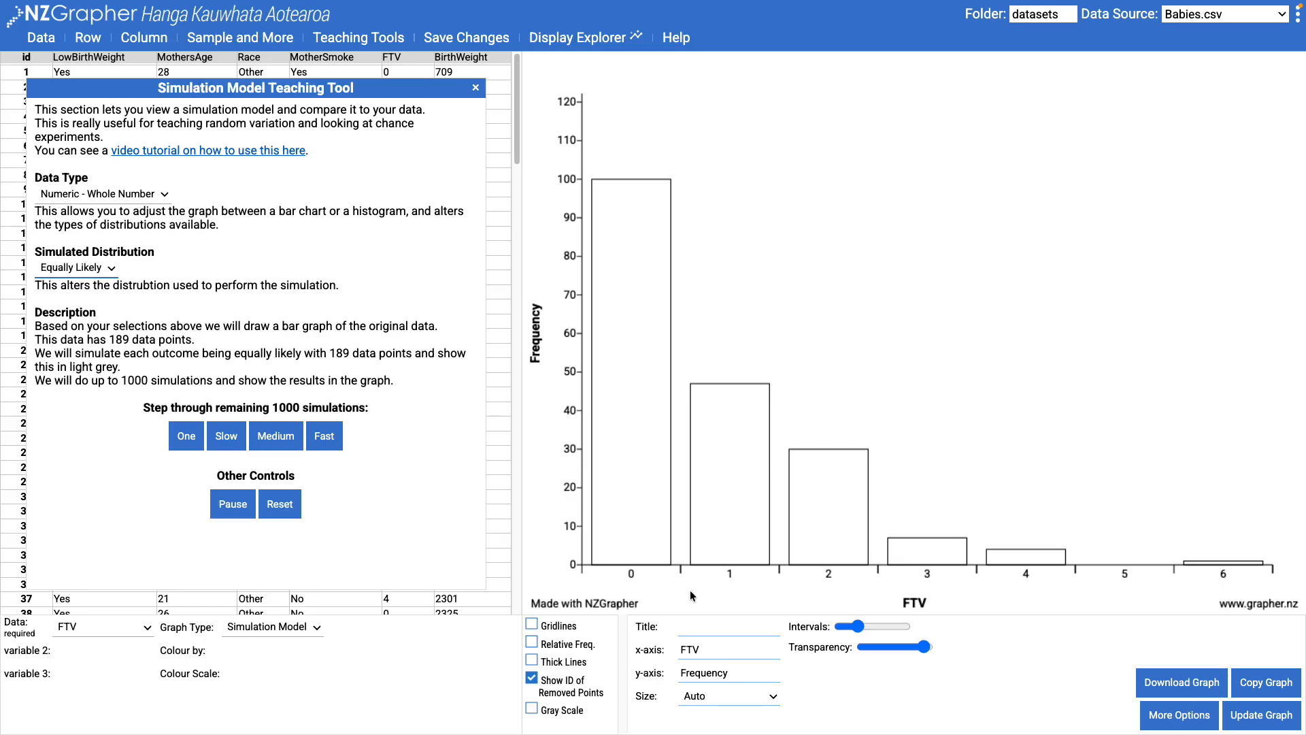
click(326, 438)
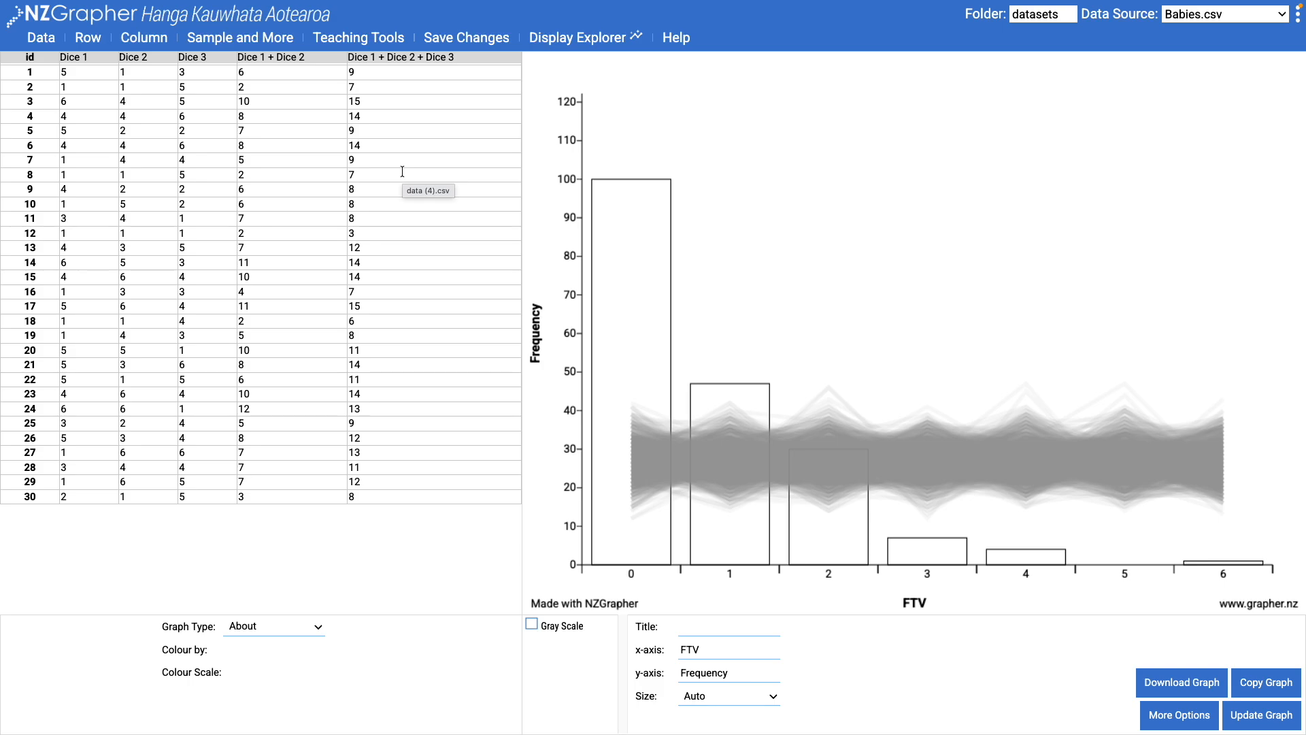
- Reopen Simulation Model and graph Dice 1 (30 points) with equally-likely simulation
click(336, 39)
click(364, 153)
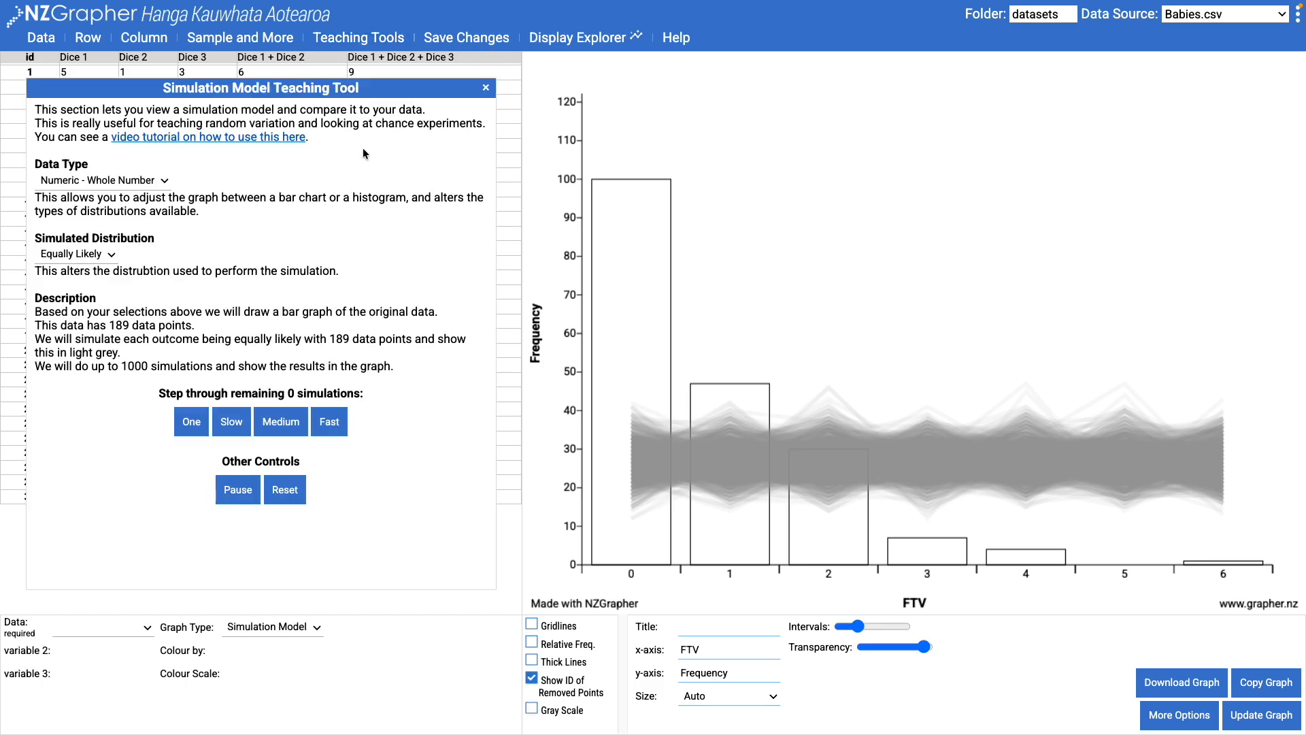
click(102, 627)
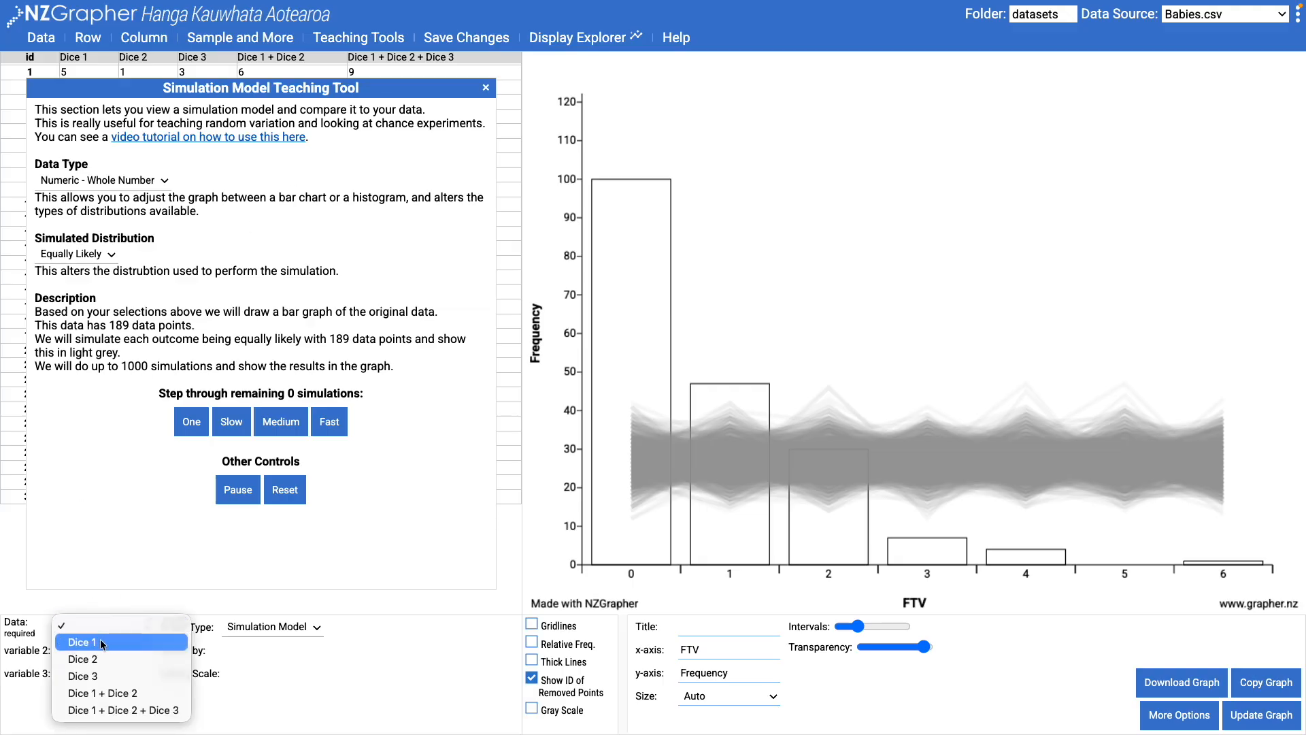
click(100, 642)
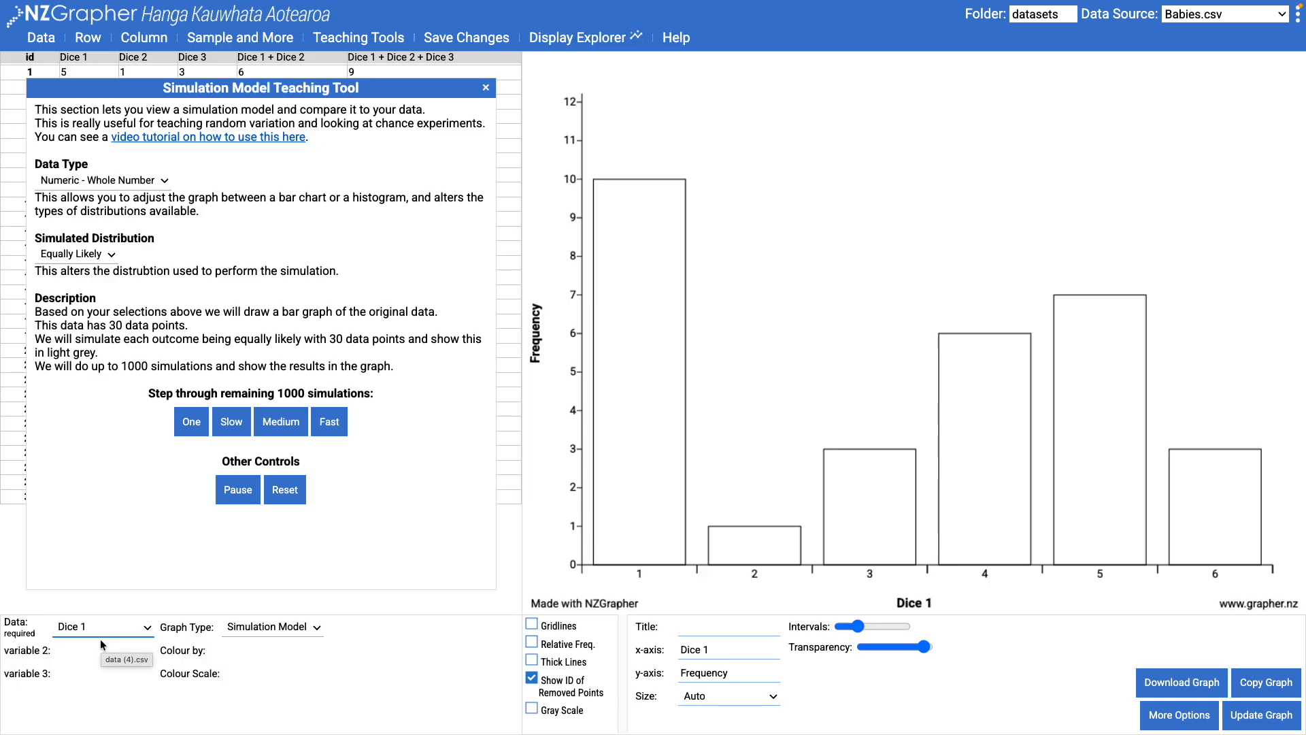
- Run the equally-likely simulations over Dice 1 at Slow speed, then switch to Fast
click(232, 424)
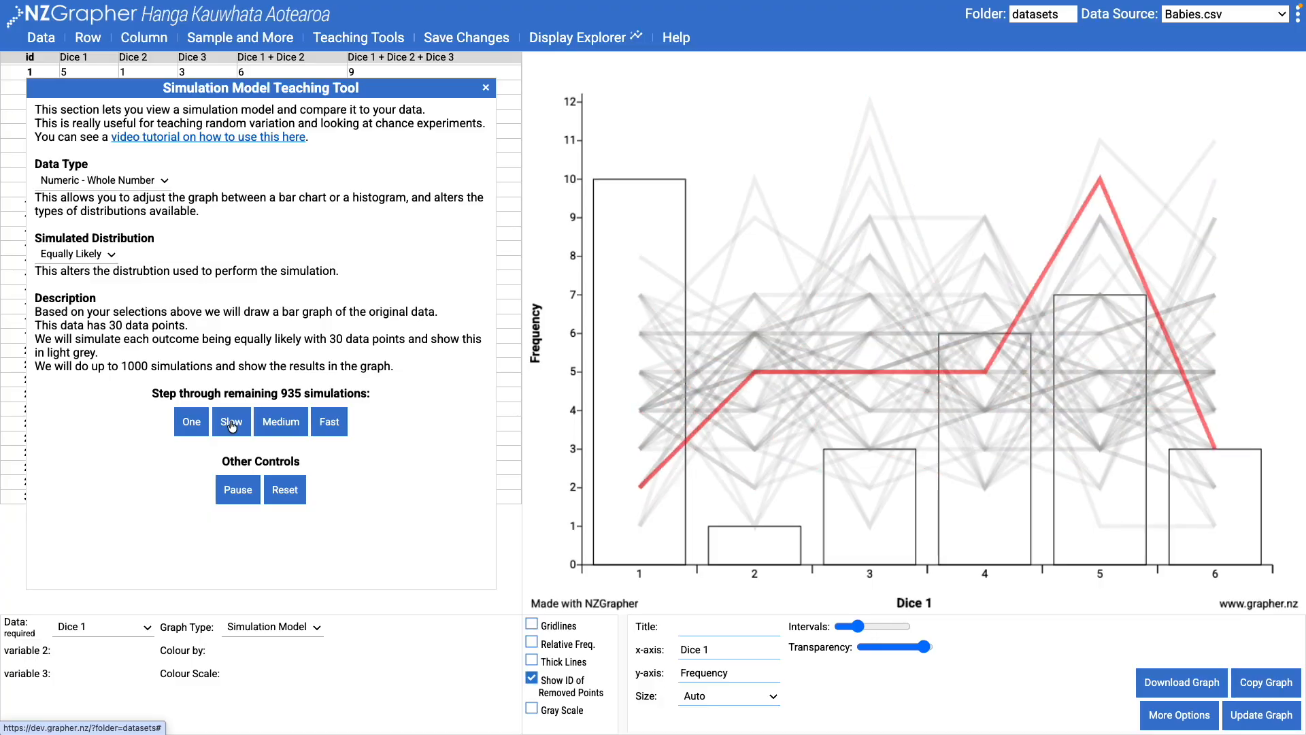
click(326, 429)
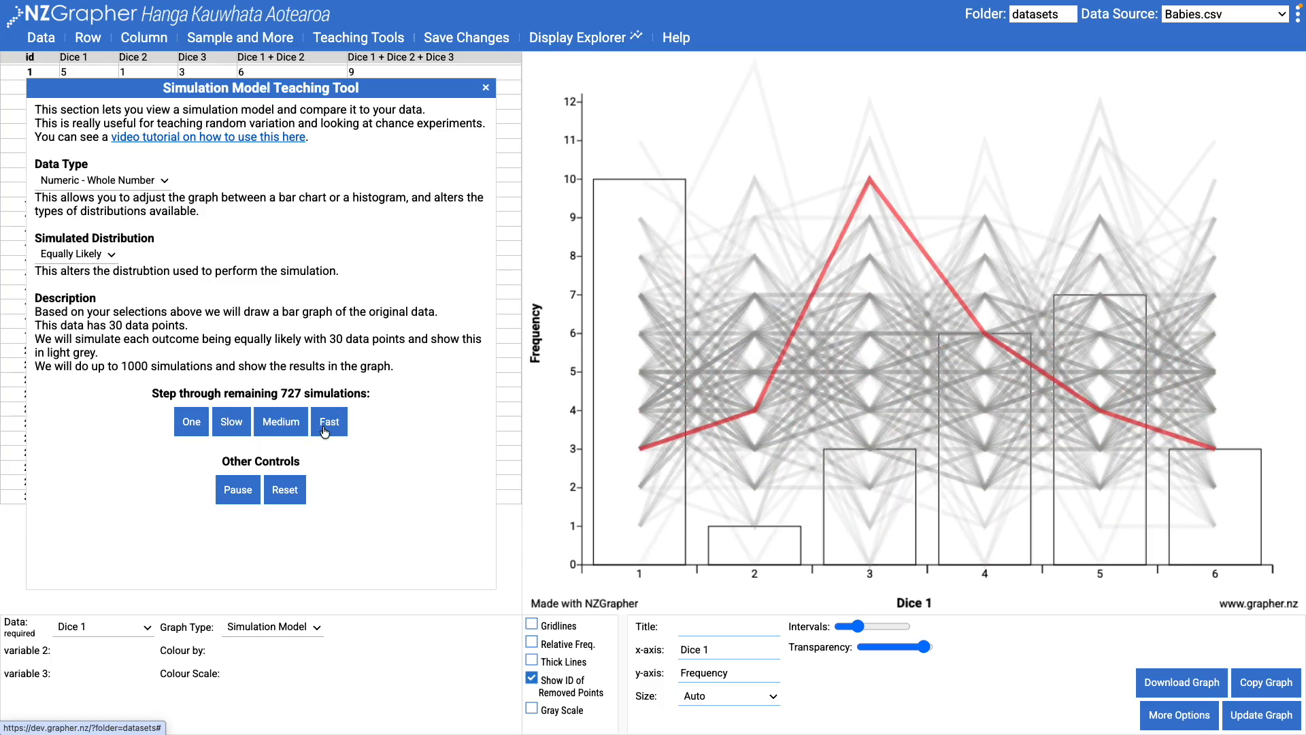